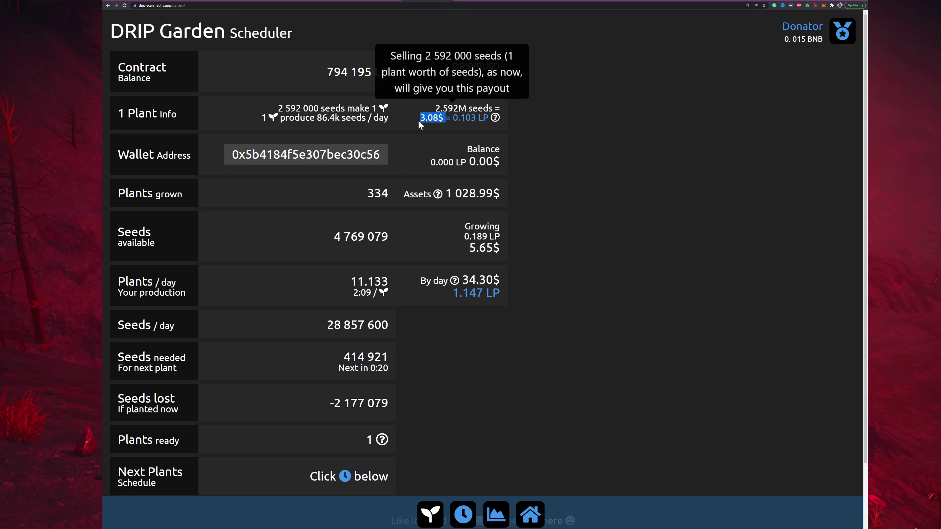
- Check the one-plant payout in the DRIP Garden Scheduler and compare it with the LP estimate in the Garden Compounding Estimation spreadsheet
click(420, 125)
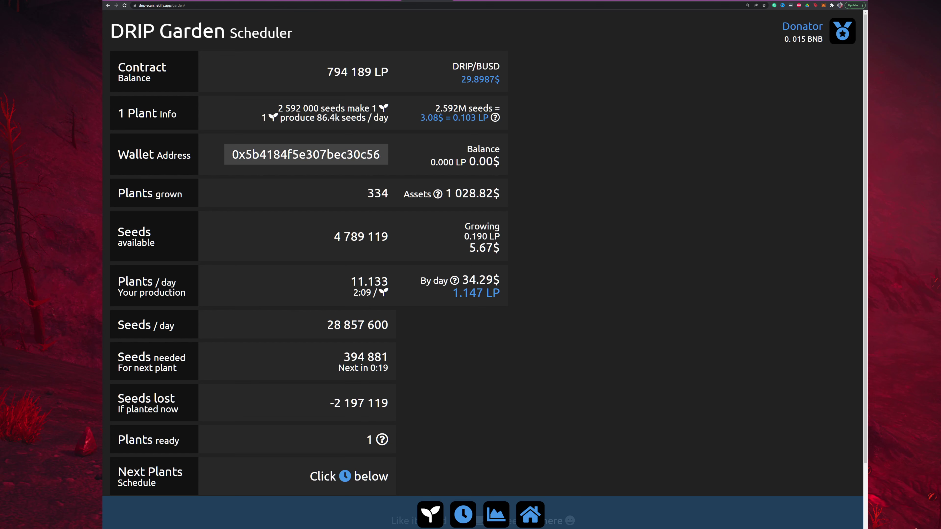
key(ctrl+Tab)
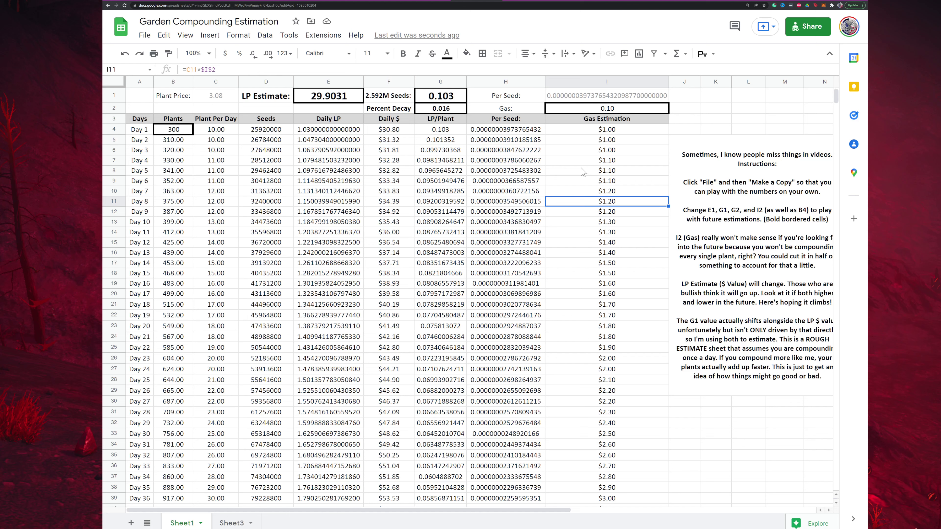
click(328, 96)
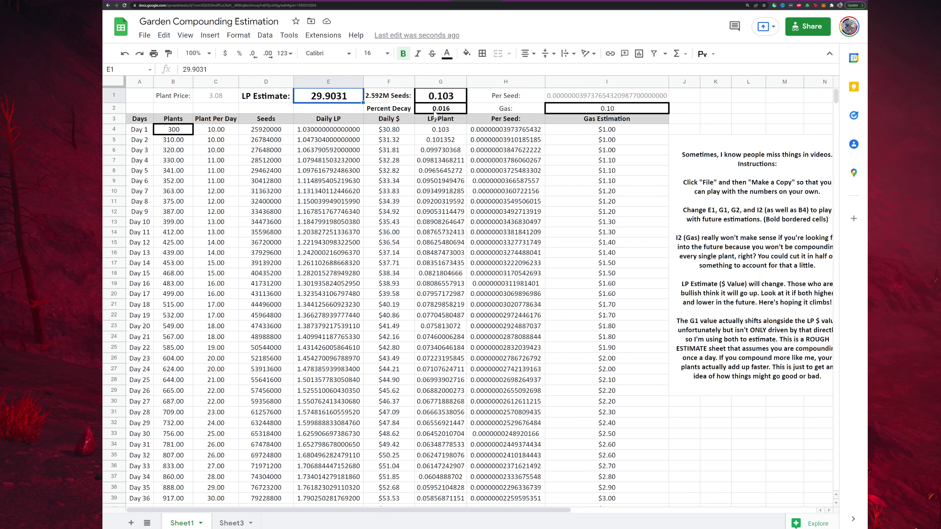
- Set the percent decay in cell G2 to 0.015
double_click(458, 108)
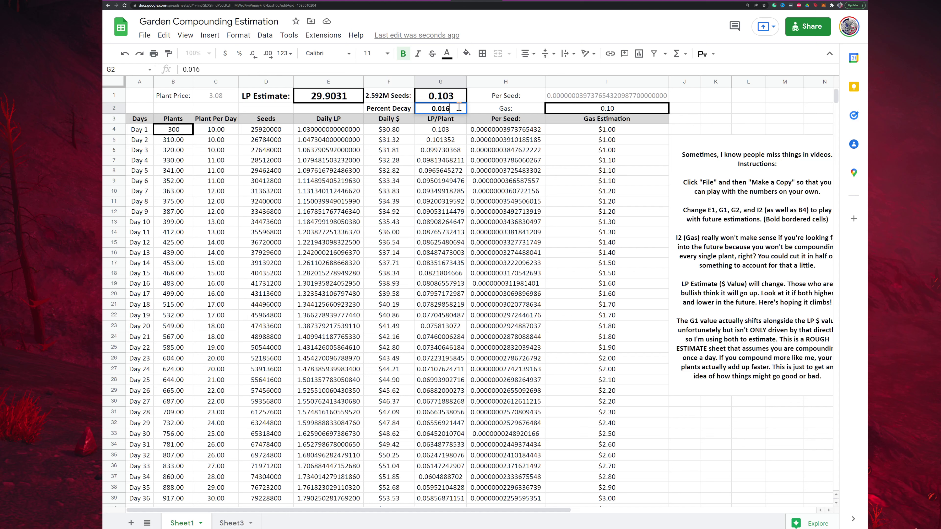
key(BackSpace)
text(5)
click(405, 132)
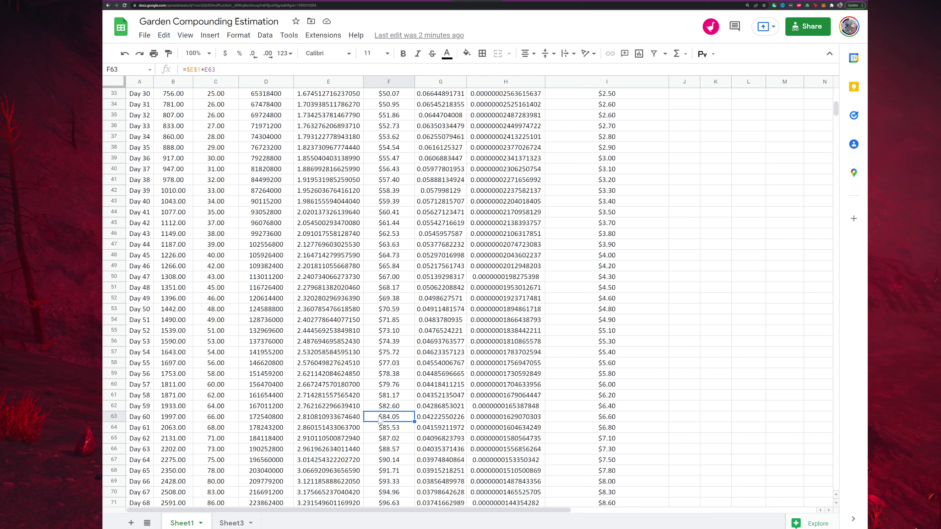
- Examine the projected LP per plant for Day 100 and the daily dollar earnings for Days 100 and 101
scroll(380, 420, down, 10)
click(440, 470)
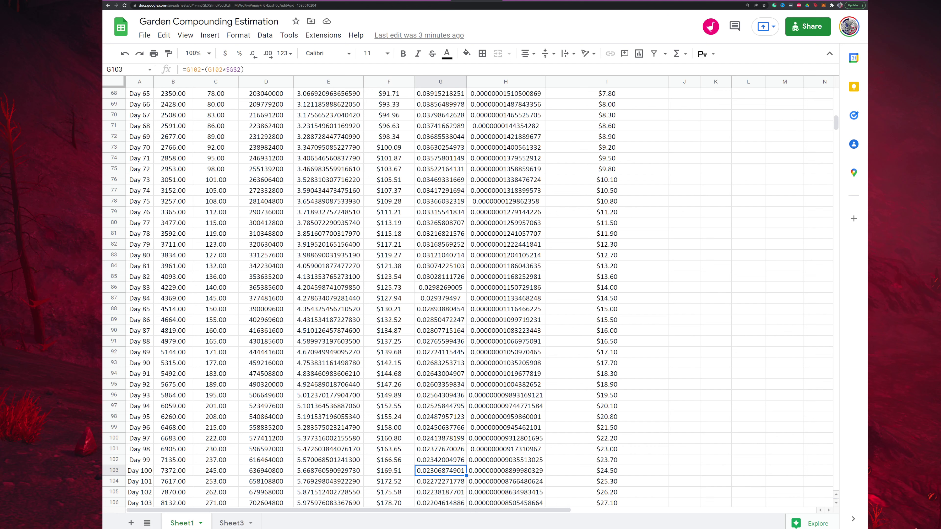
scroll(470, 297, down, 2)
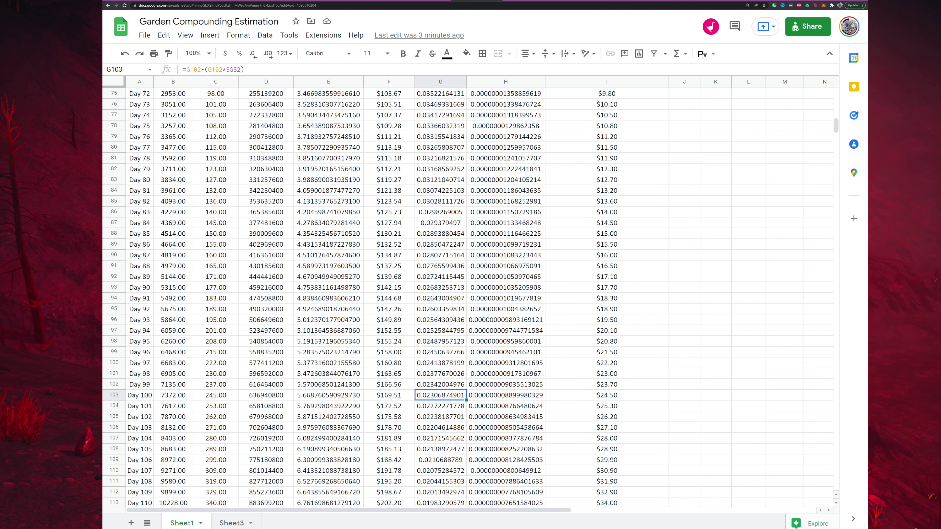
click(392, 397)
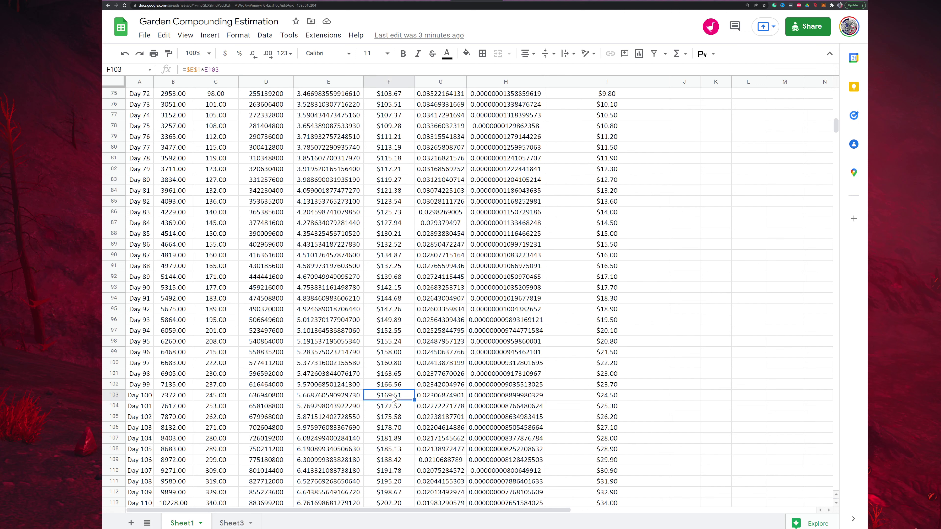
click(403, 408)
click(406, 399)
click(385, 406)
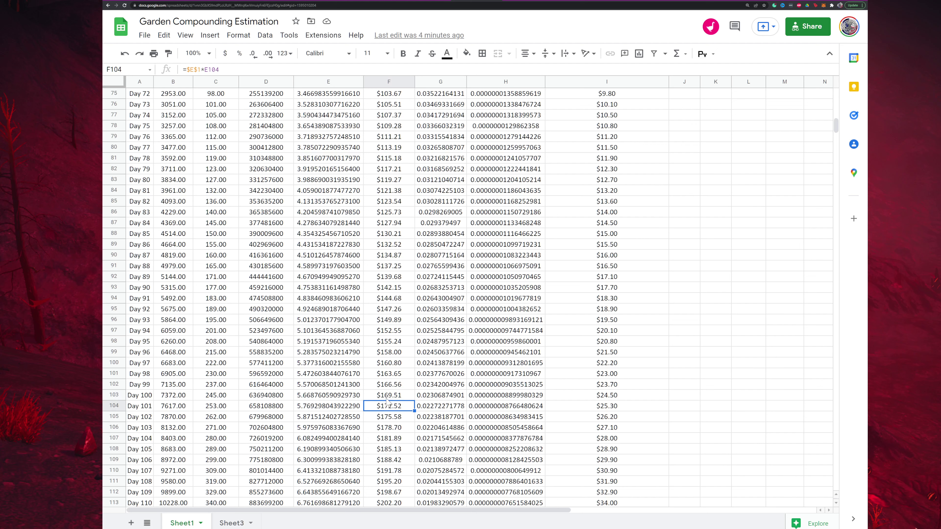
click(385, 392)
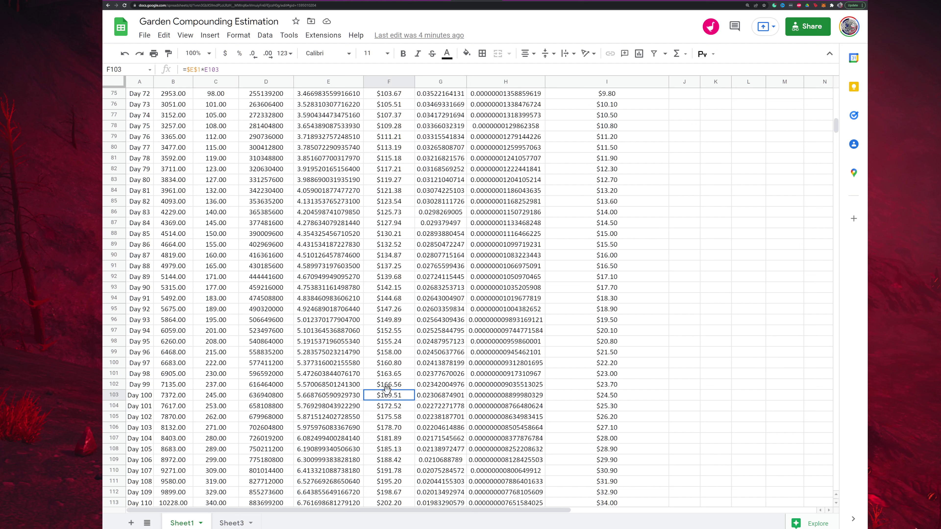
- Examine the plants per day for Days 99 and 100 and the daily dollar figure for Day 96
click(216, 388)
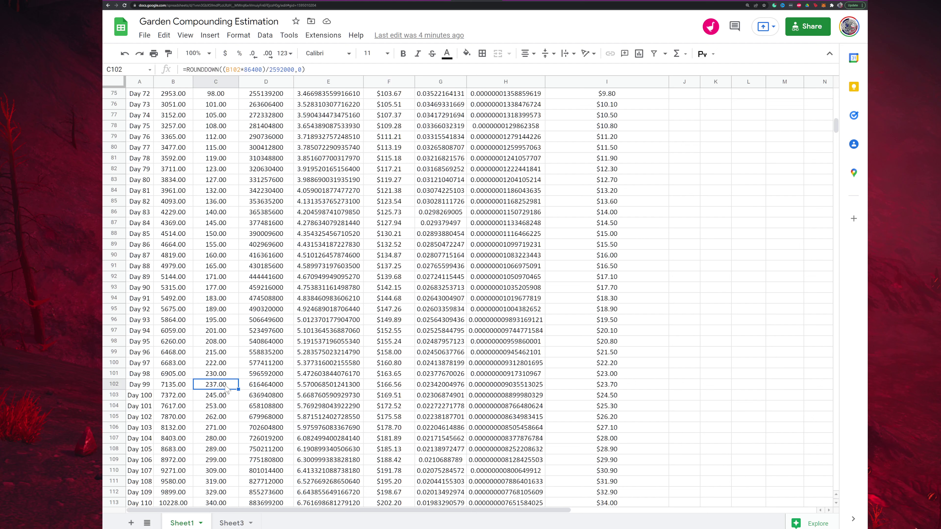
drag(226, 394, 226, 386)
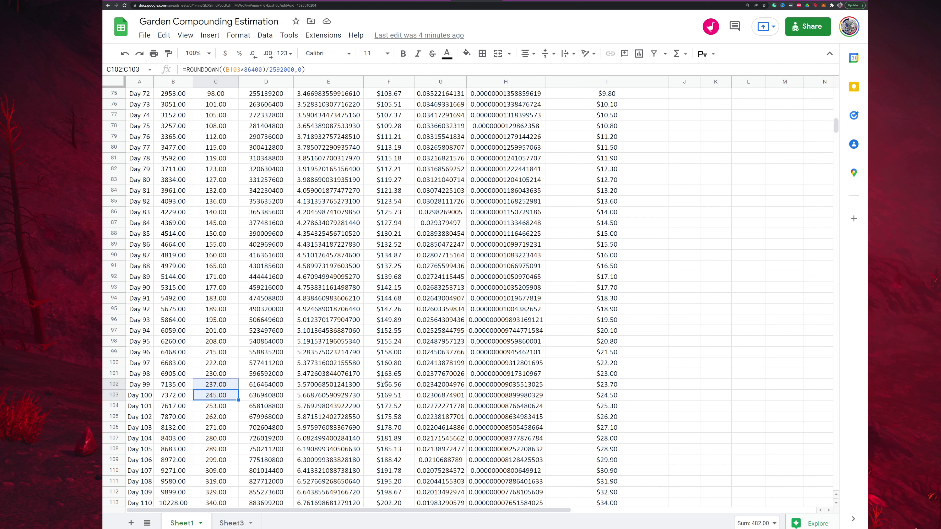
key(Up)
key(Up)
key(Up)
key(Up)
key(Right)
key(Right)
key(Right)
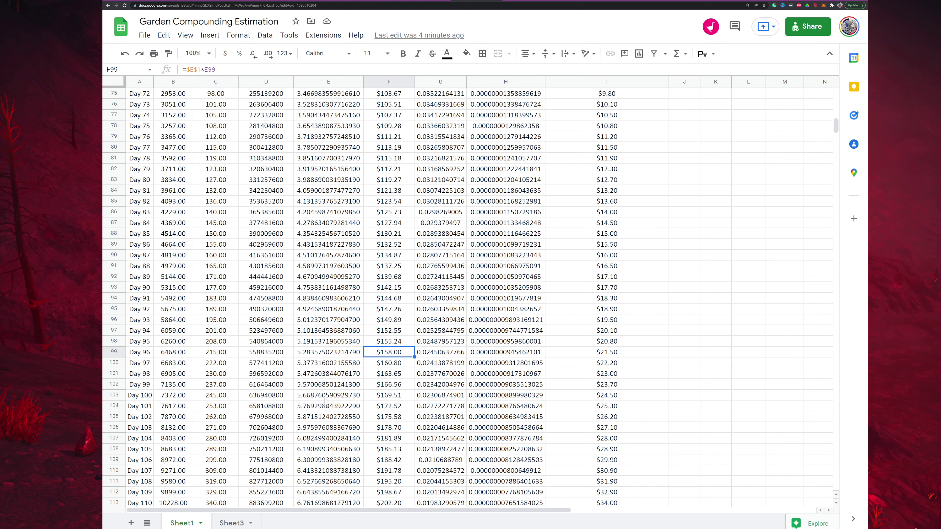
- Examine the projected plants per day and daily dollar earnings for Day 203
scroll(325, 401, down, 3)
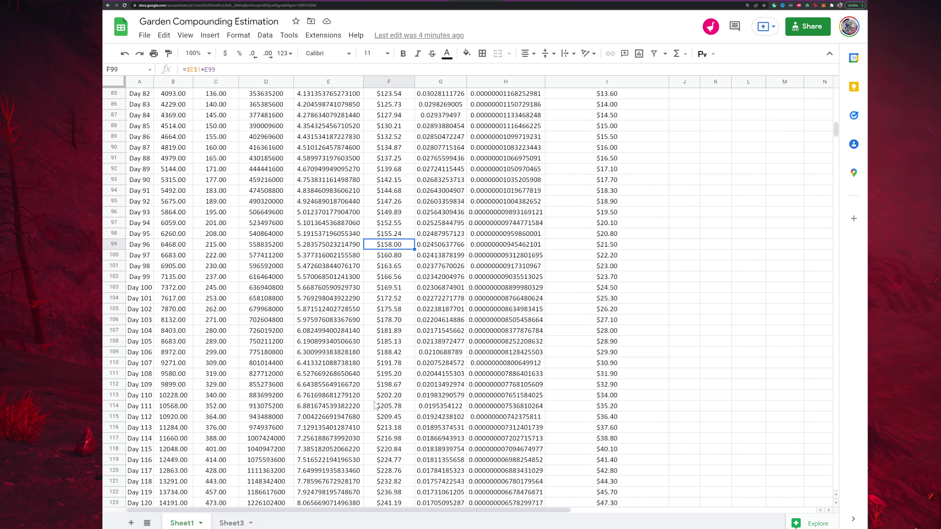
scroll(385, 405, down, 10)
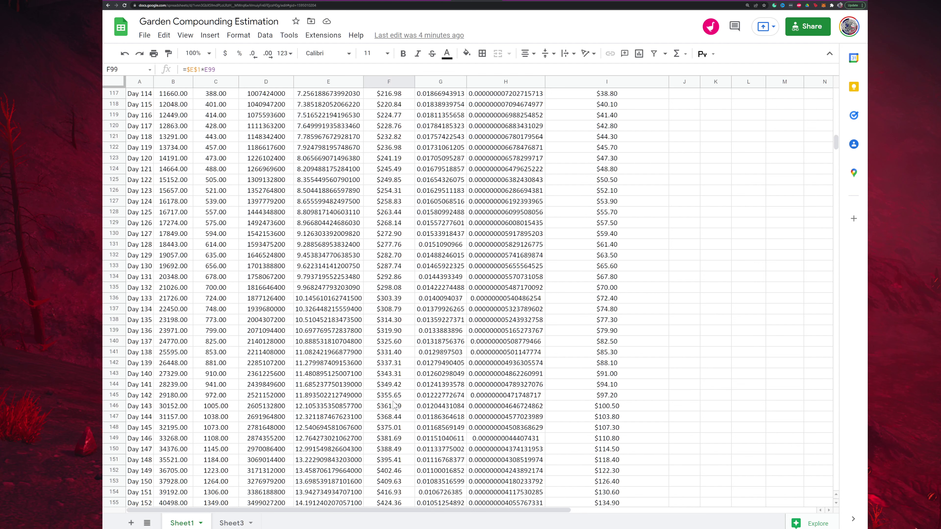
scroll(394, 405, down, 20)
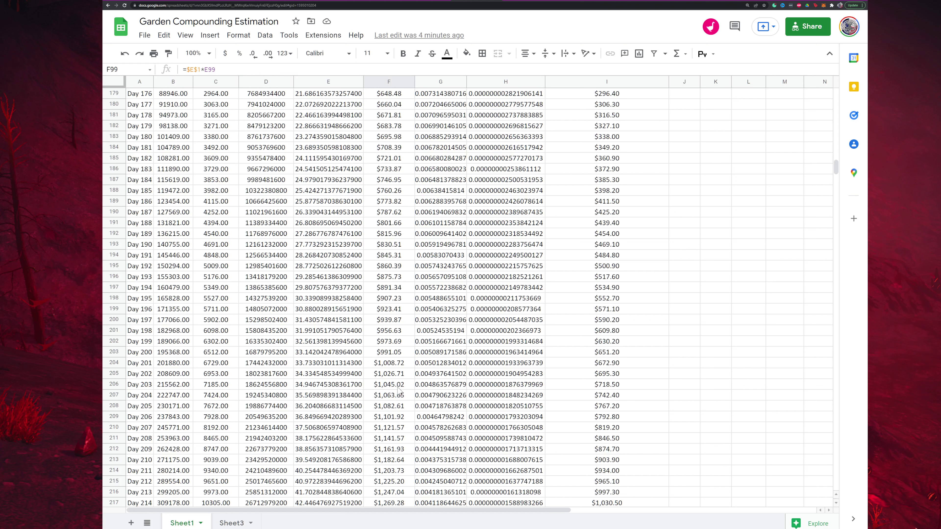
click(219, 384)
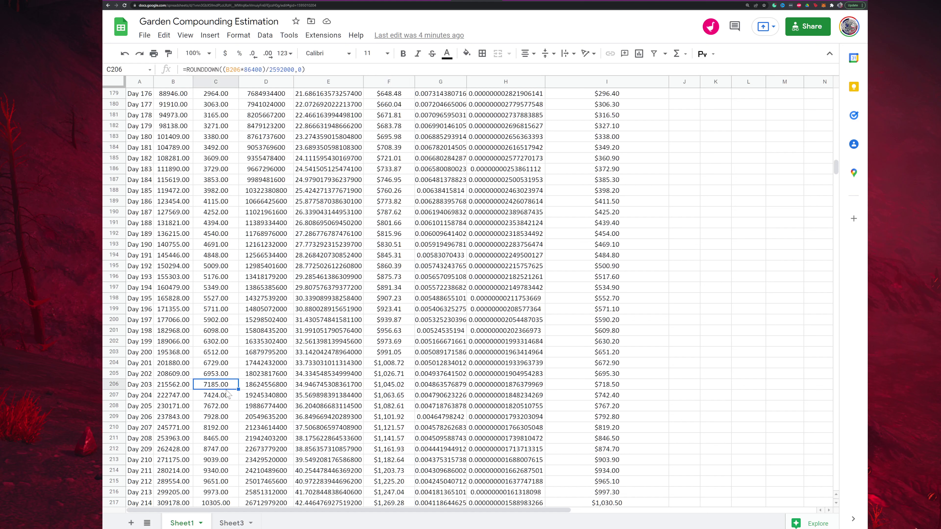
click(389, 385)
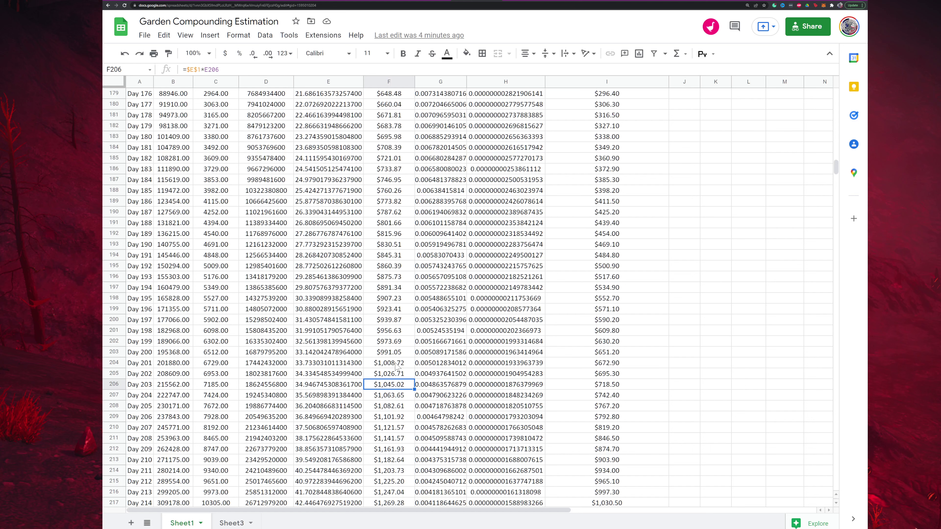
- Review the daily dollar earnings back from Day 203 to Day 1, highlighting those for Days 153 to 178
scroll(393, 367, up, 2)
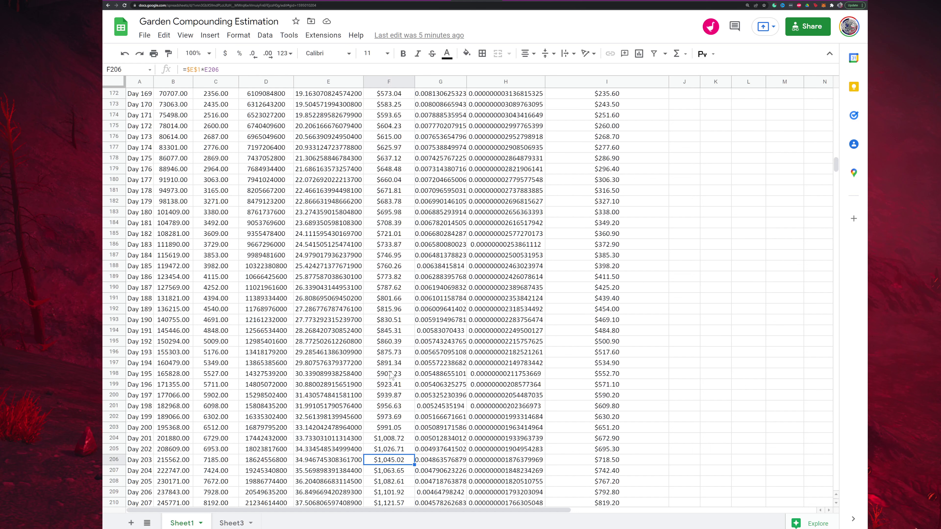
scroll(392, 376, up, 9)
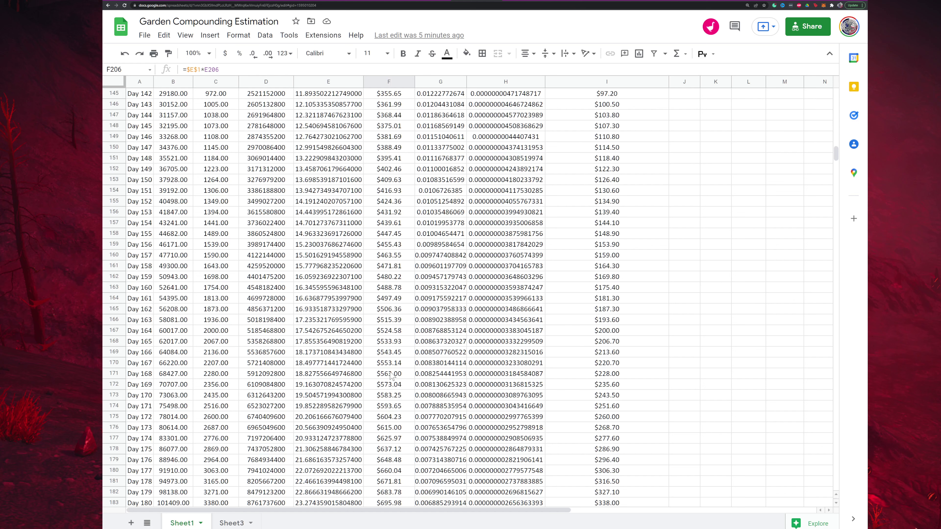
scroll(392, 376, up, 2)
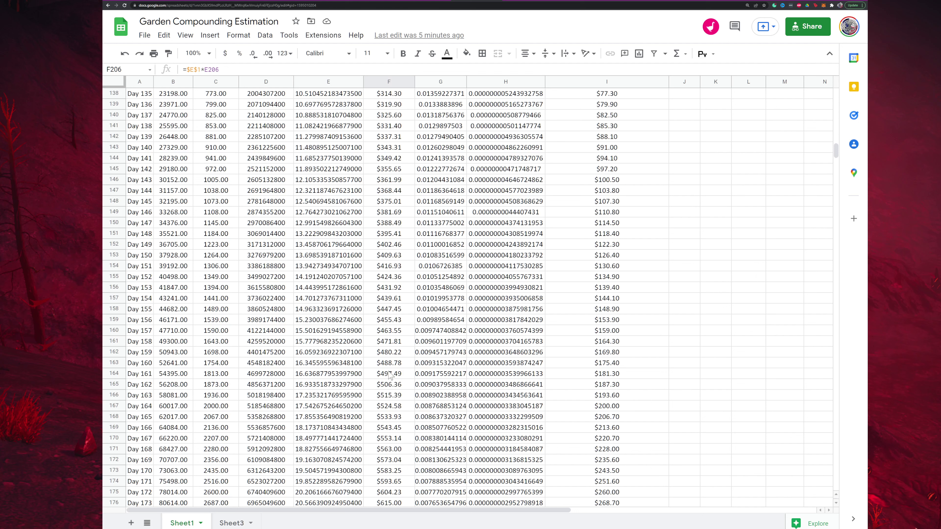
key(Page_Up)
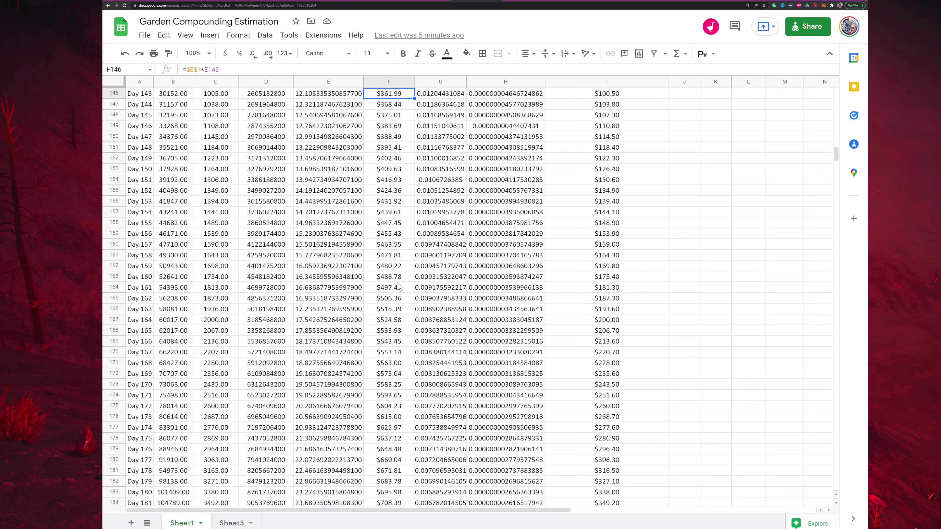
drag(389, 201, 389, 471)
scroll(435, 193, up, 5)
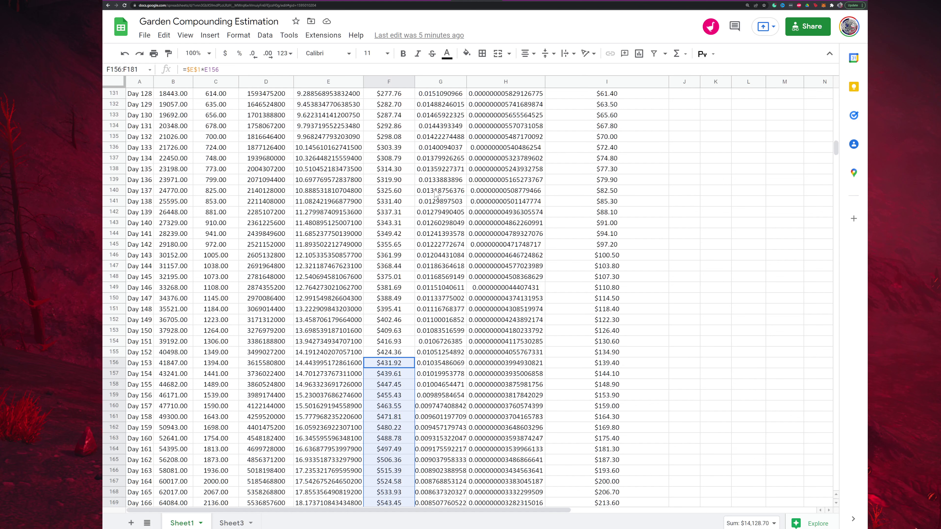
click(389, 115)
scroll(483, 146, up, 20)
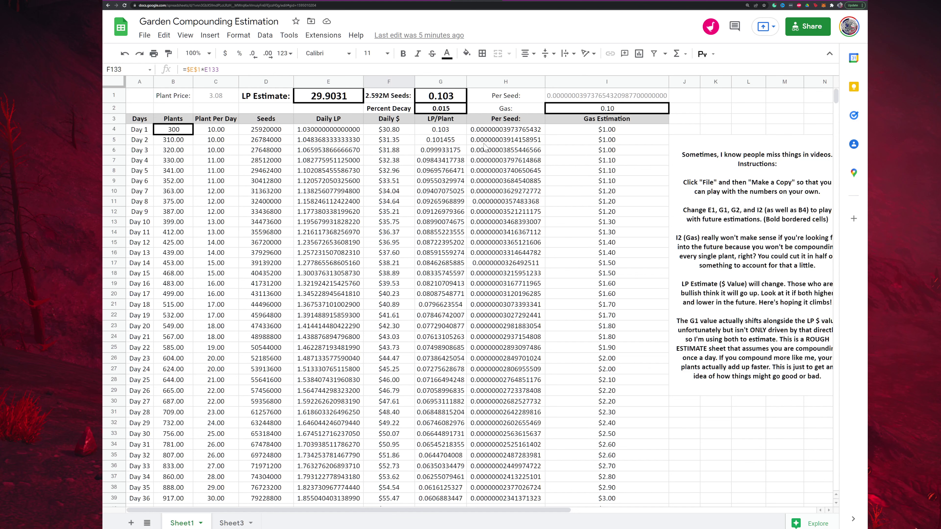
- Switch to the Animal Farm site and examine its Farms page
key(ctrl+Tab)
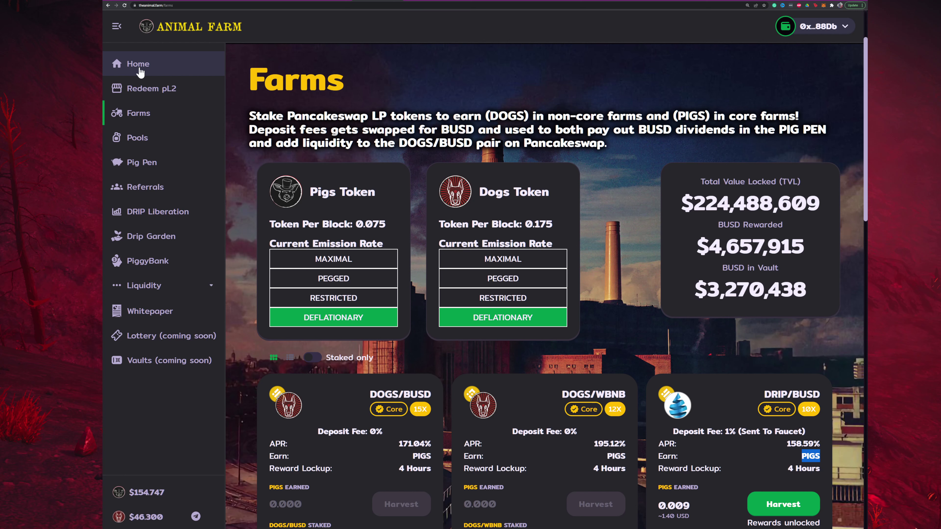
scroll(760, 285, down, 3)
drag(787, 284, 759, 286)
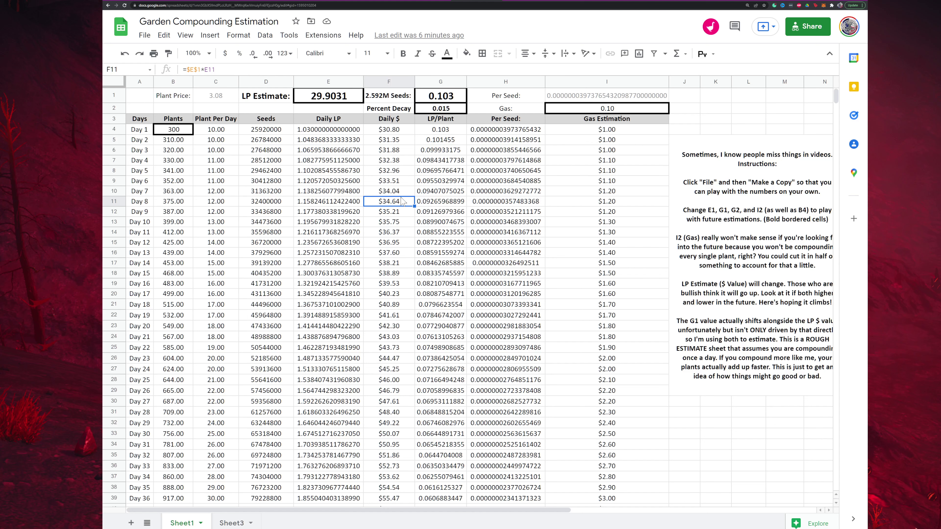
- Review the spreadsheet's Day 2 gas estimate, percent decay and Day 1 plants per day, and check seed production in the DRIP Garden Scheduler
click(574, 136)
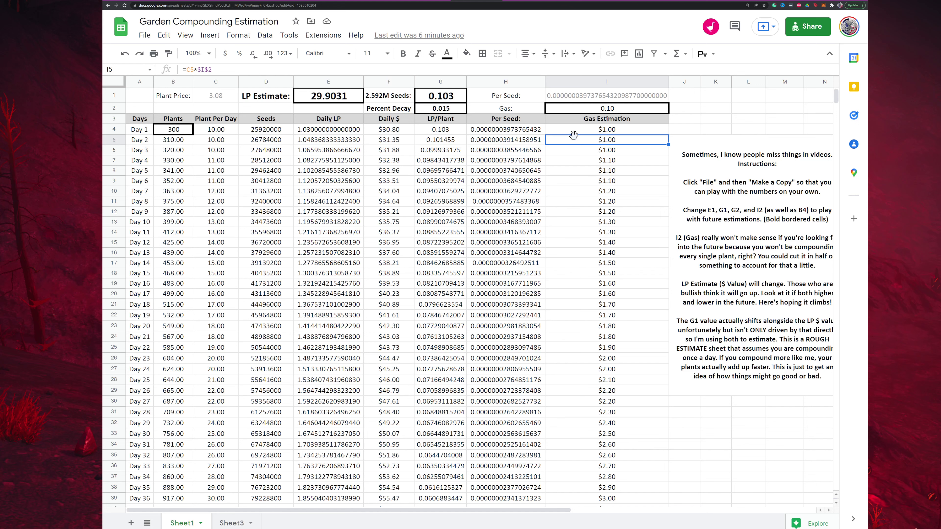
click(456, 109)
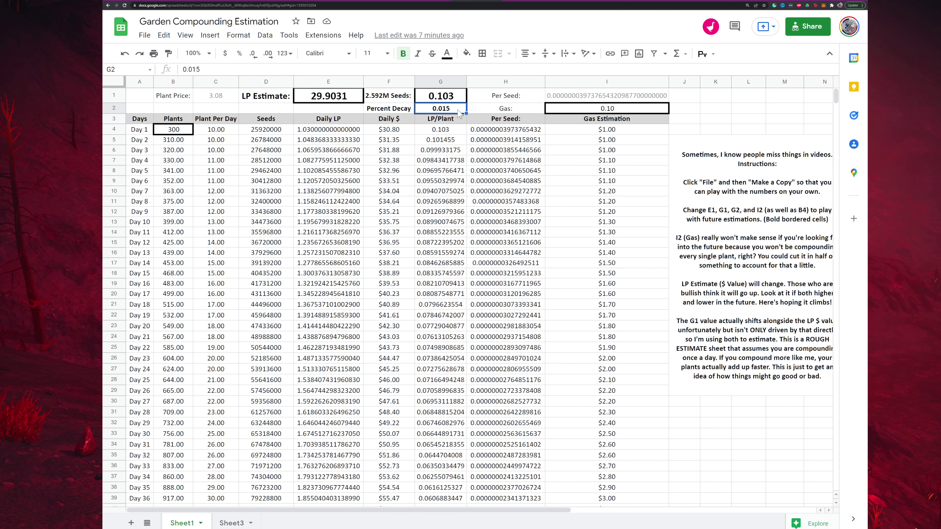
click(219, 132)
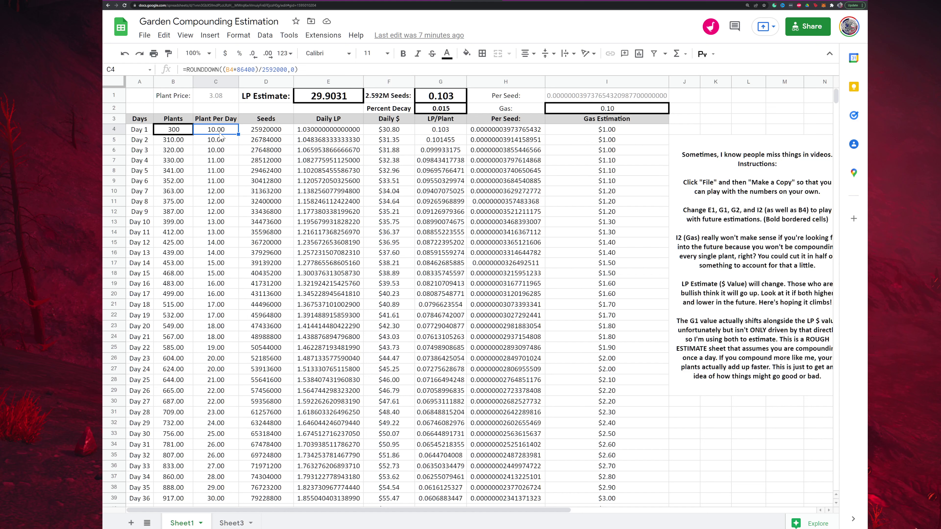
key(ctrl+Tab)
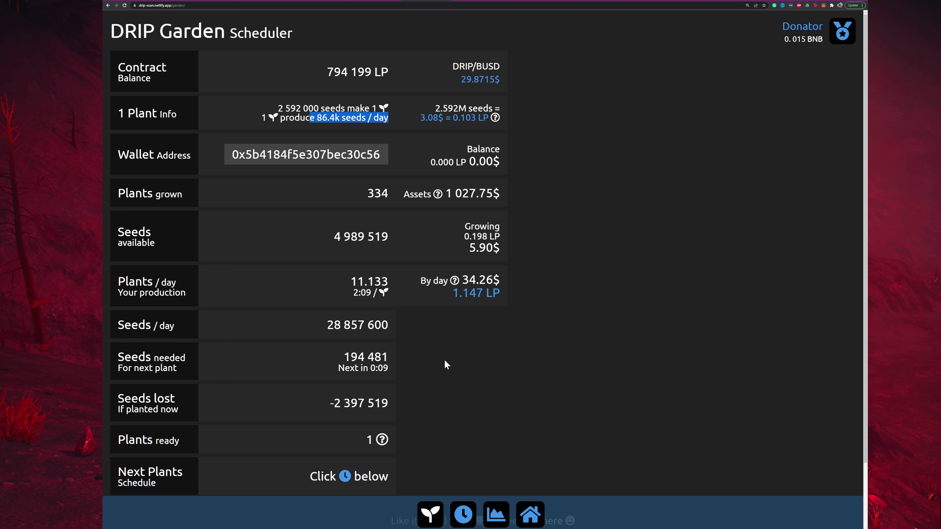
- Return to the Garden Compounding Estimation spreadsheet and set the LP estimate in cell E1 to 39
key(ctrl+shift+Tab)
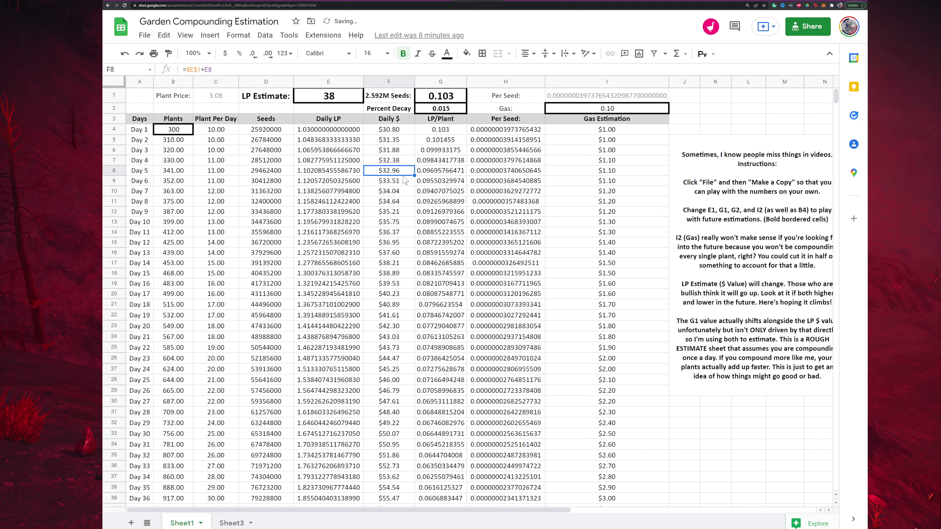
click(396, 180)
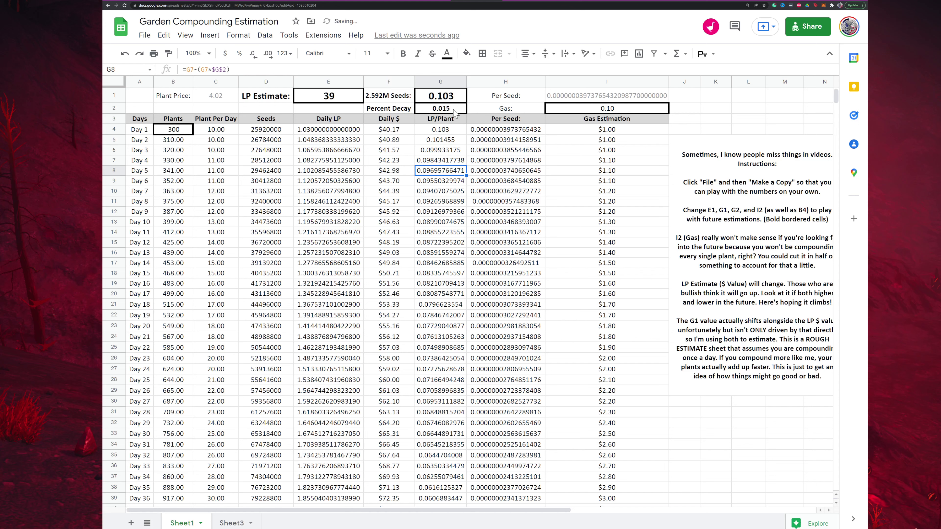
click(581, 161)
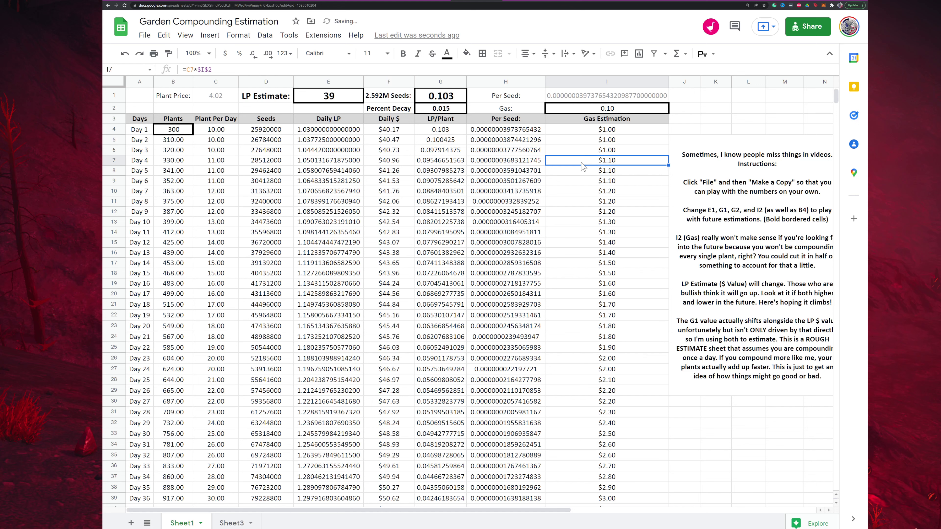
- Set the percent decay in cell G2 to 0.03
click(438, 109)
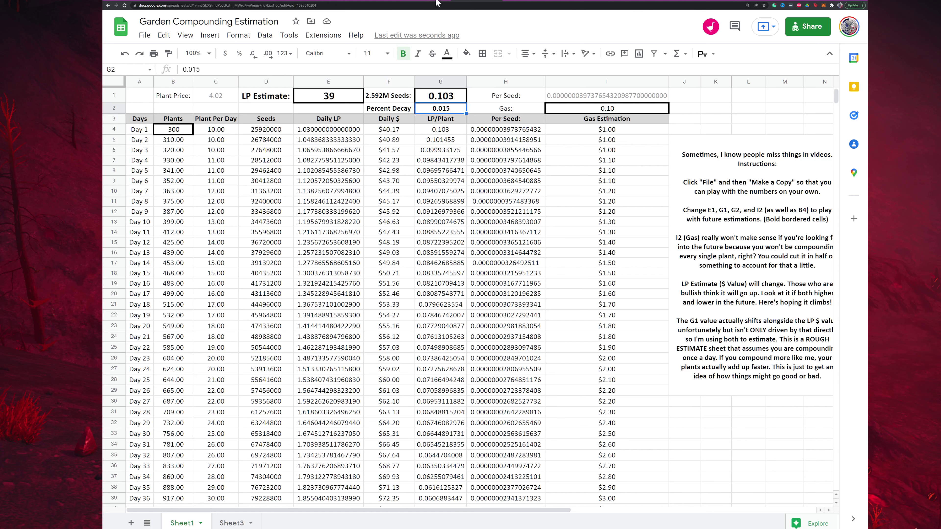
text(0.03)
click(440, 181)
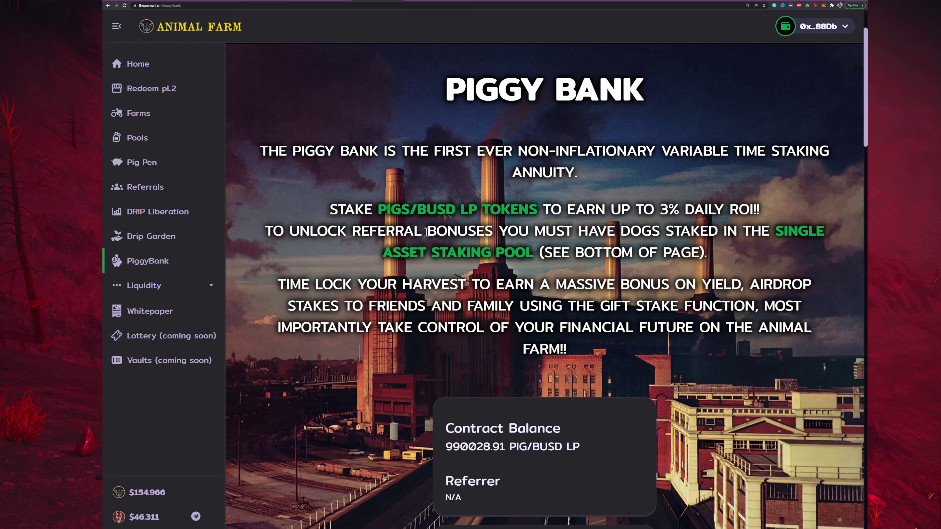
- Switch from the Piggy Bank page past the DRIP Faucet to the DRIP Garden Scheduler to check the one-plant value
click(434, 1)
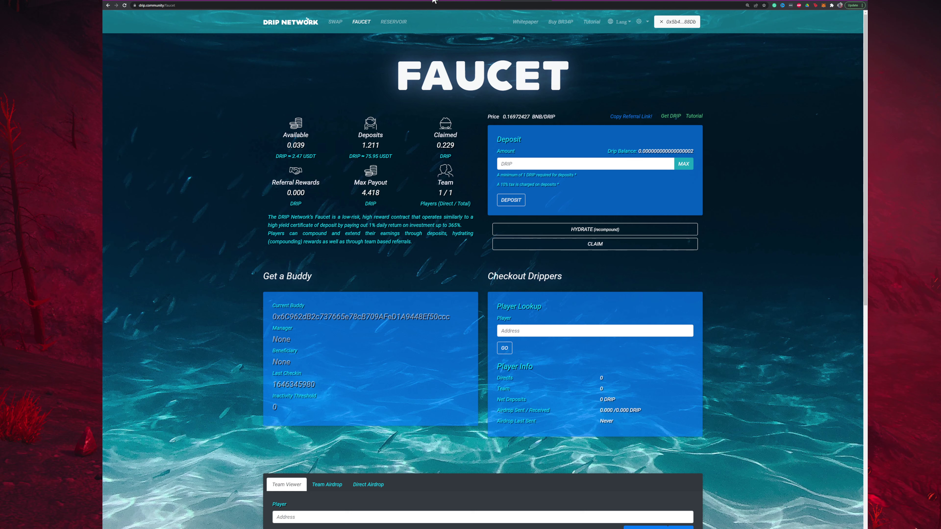
click(434, 1)
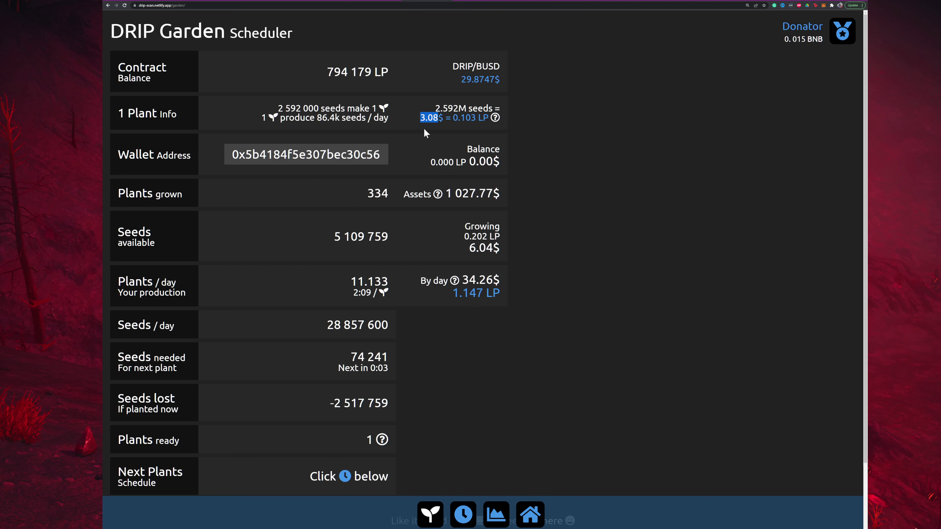